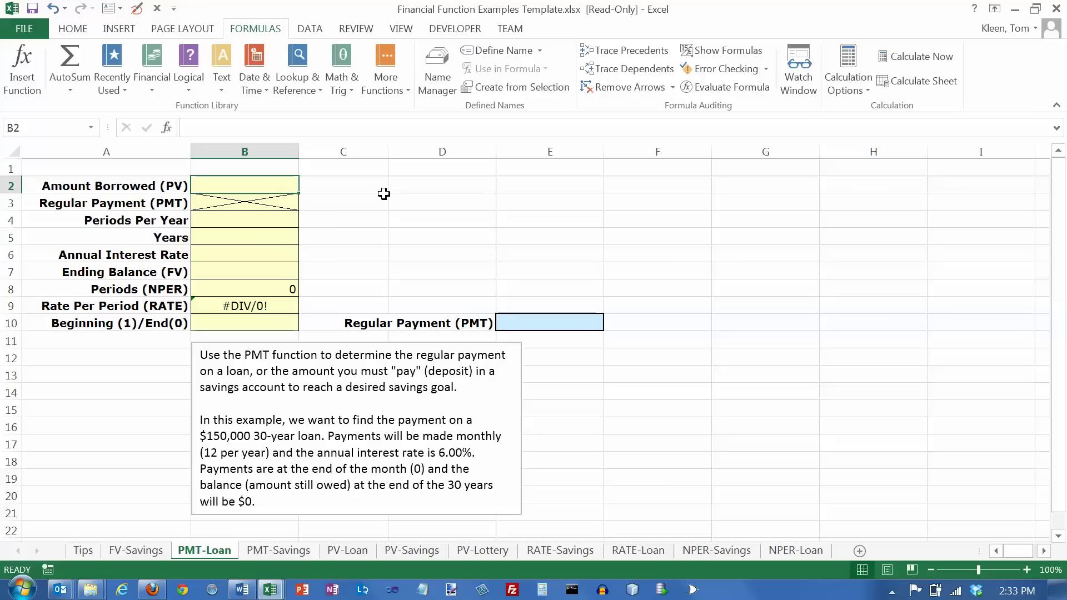
Enter $150,000 as the amount borrowed and 12 periods per year.
{"action": "type", "text": "150000"}
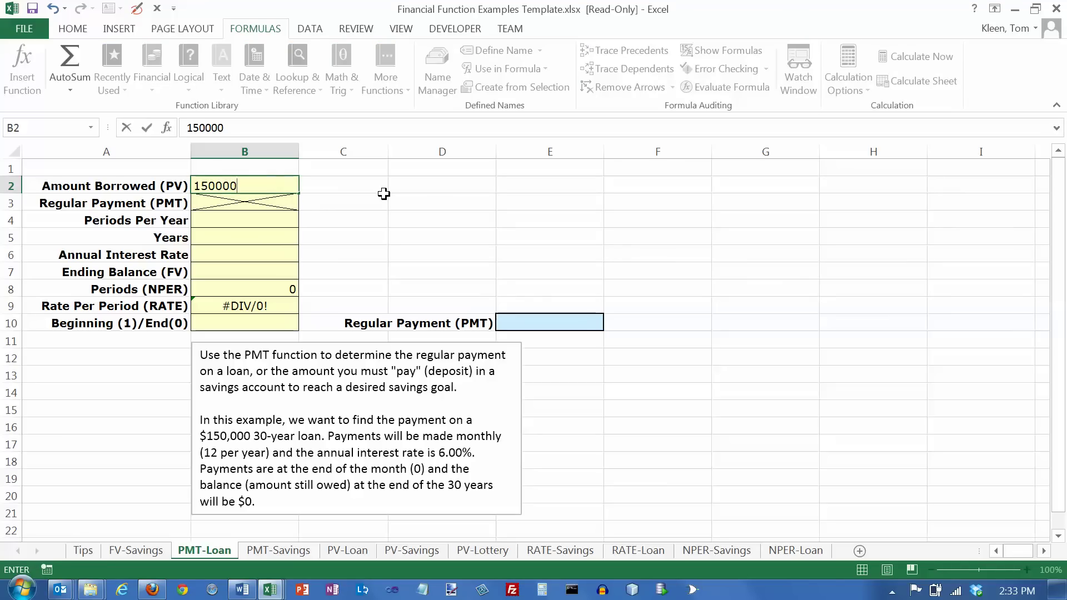
{"action": "key", "text": "Return"}
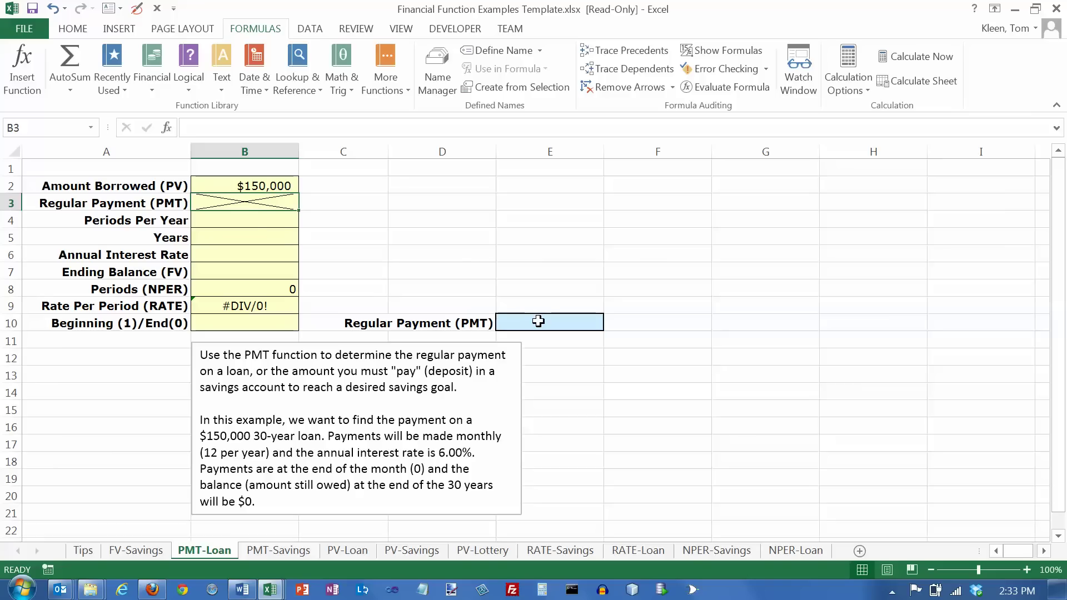
{"action": "left_click", "coordinate": [250, 220]}
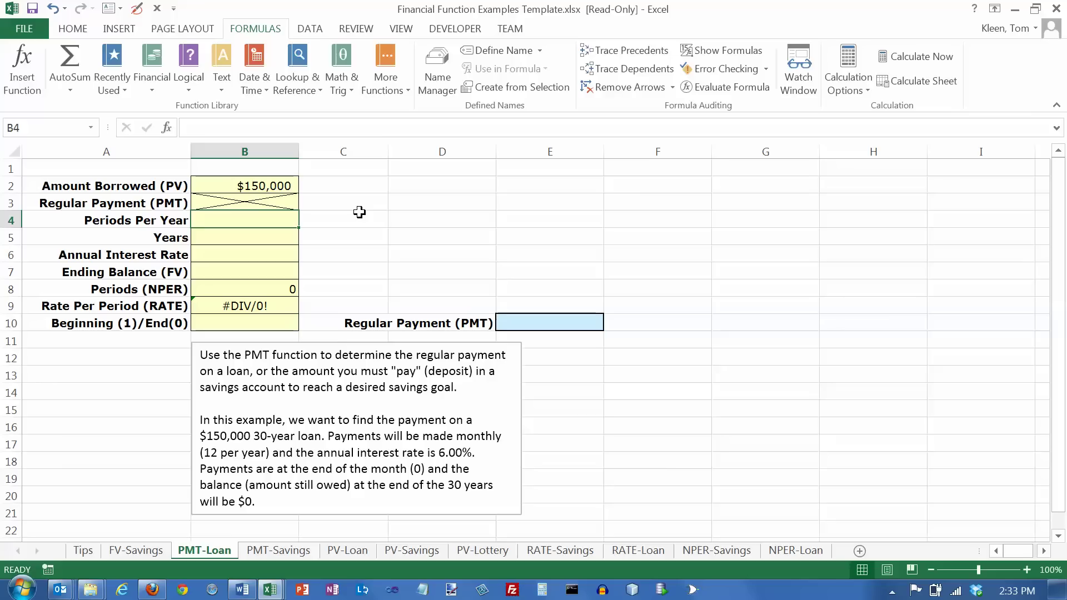
{"action": "type", "text": "12"}
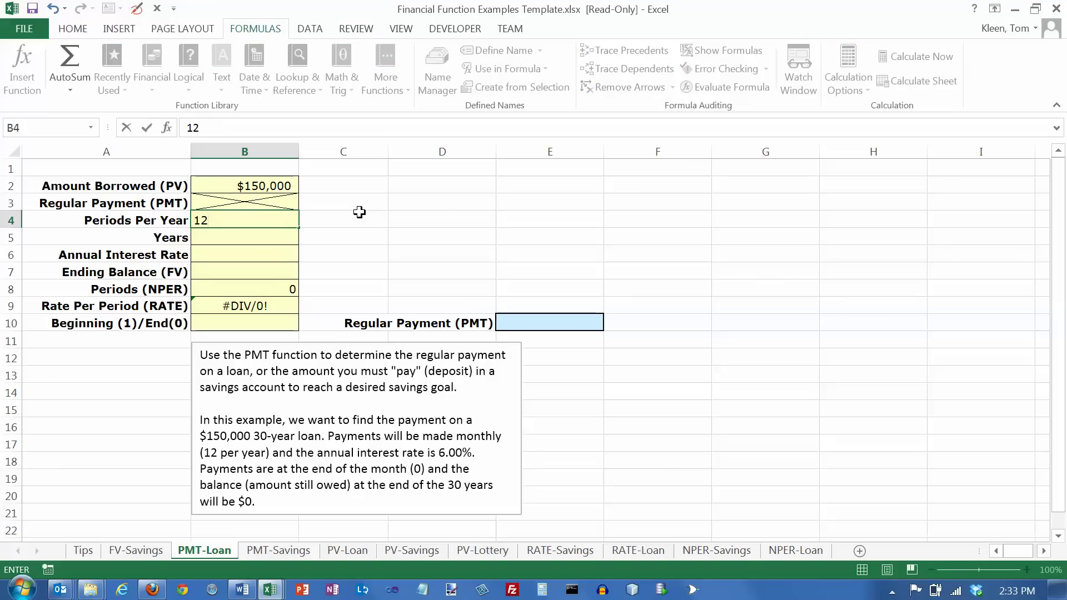
{"action": "key", "text": "Return"}
Enter a 30-year term, a 6.00% annual rate and a $0.00 ending balance.
{"action": "type", "text": "30"}
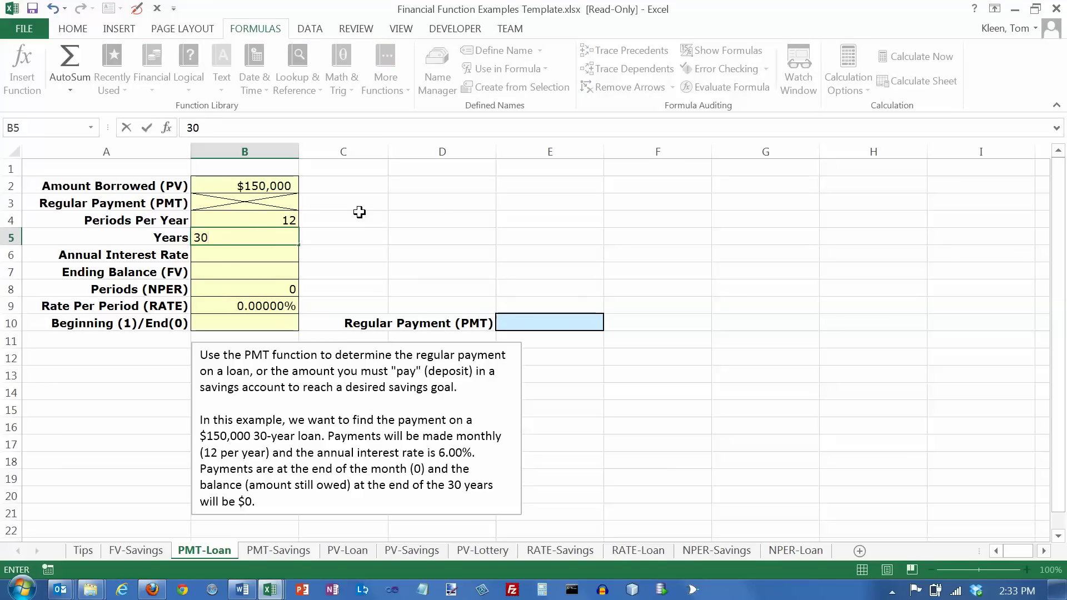
{"action": "key", "text": "Return"}
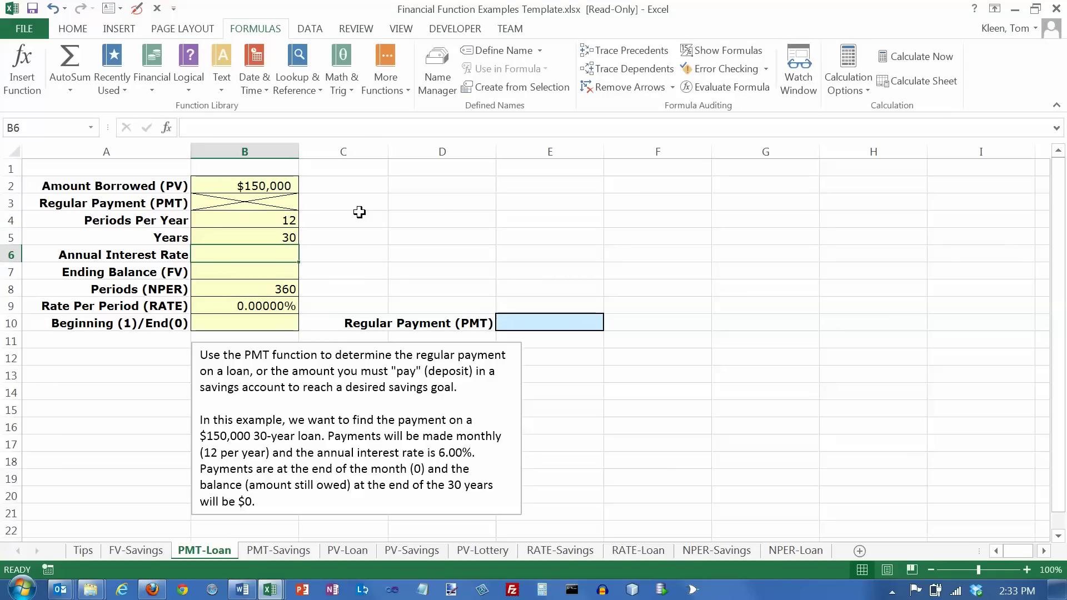
{"action": "type", "text": "6.00"}
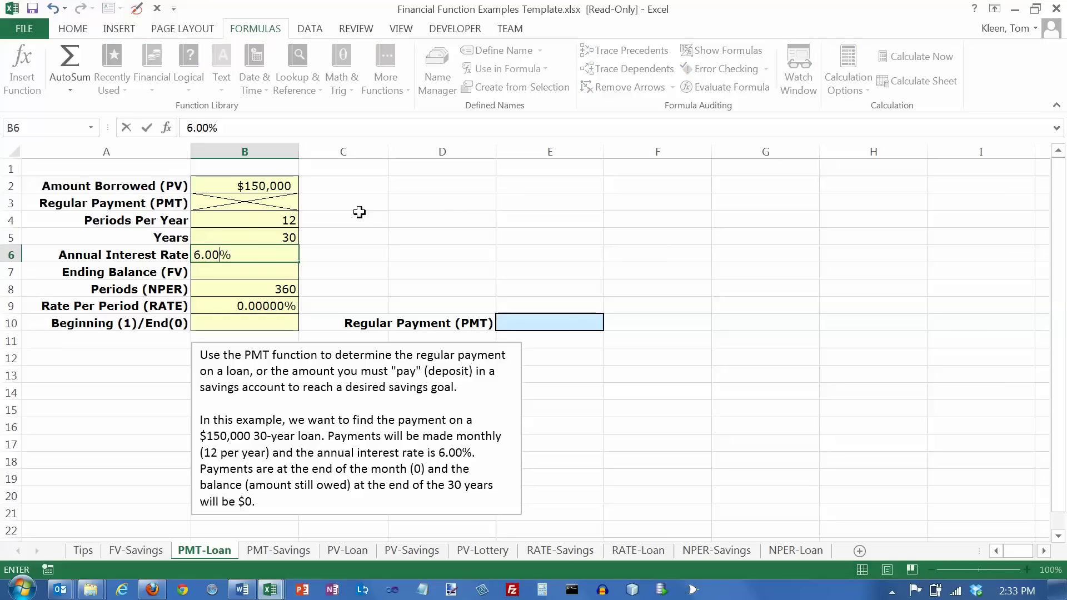
{"action": "key", "text": "Return"}
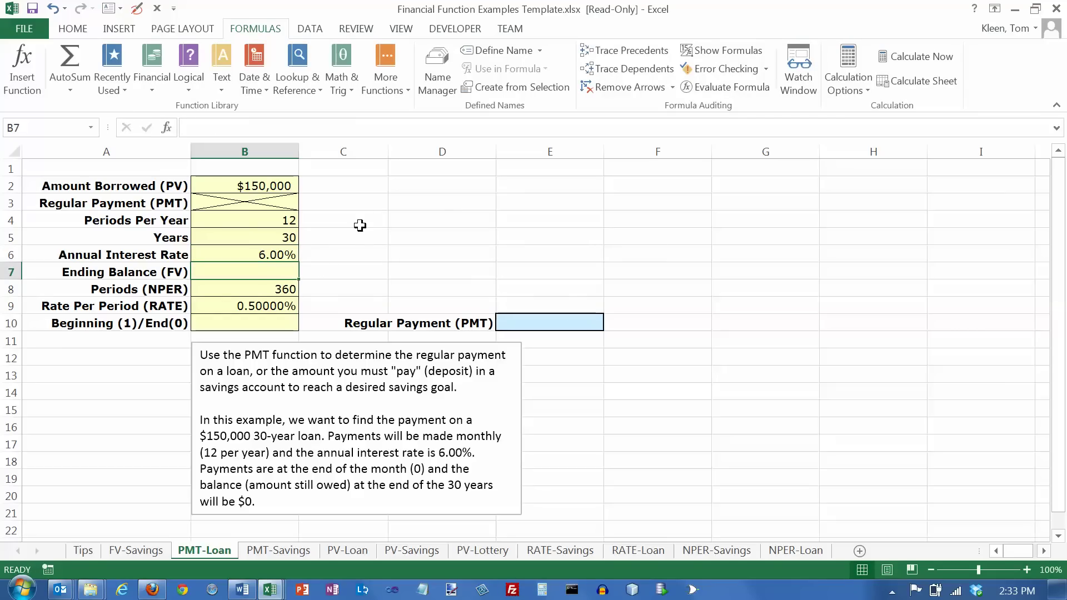
{"action": "type", "text": "0"}
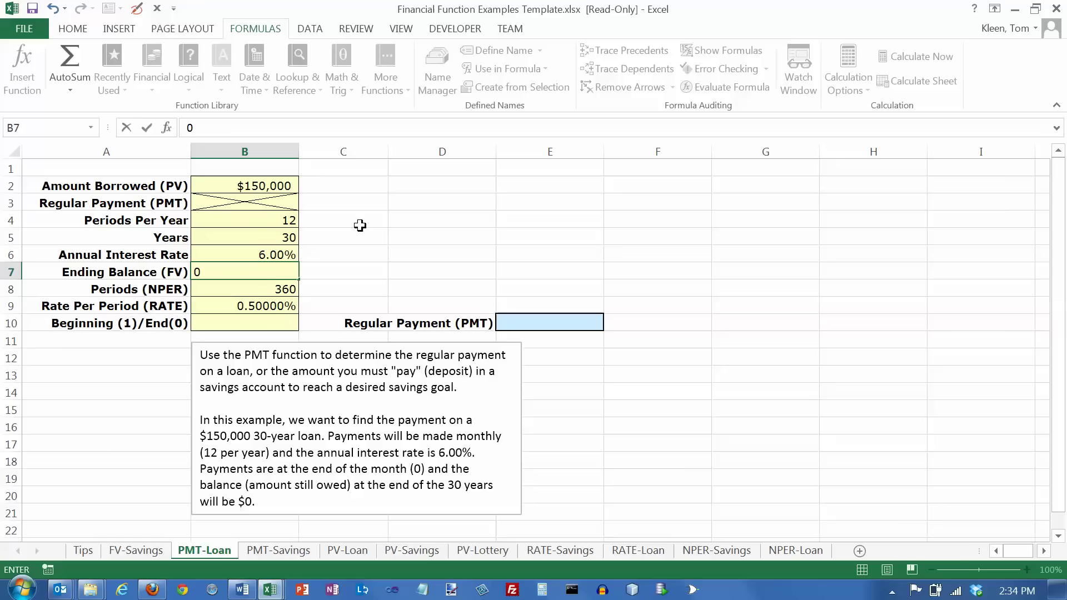
{"action": "key", "text": "Return"}
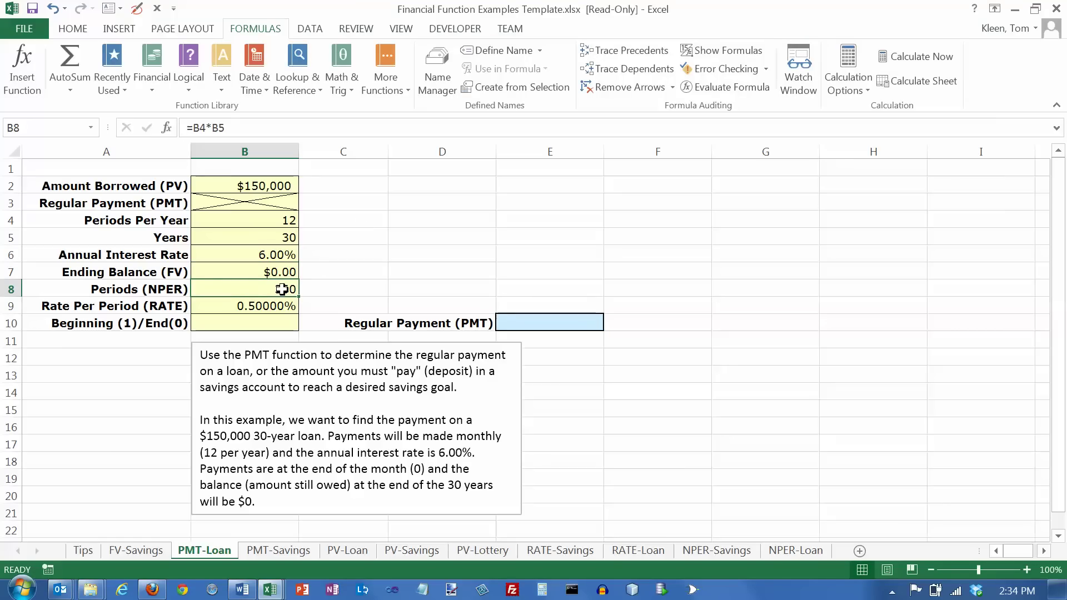
Inspect the Periods formula =B4*B5 and the Rate Per Period formula =B6/B4 without changing them.
{"action": "left_click", "coordinate": [280, 306]}
{"action": "double_click", "coordinate": [275, 290]}
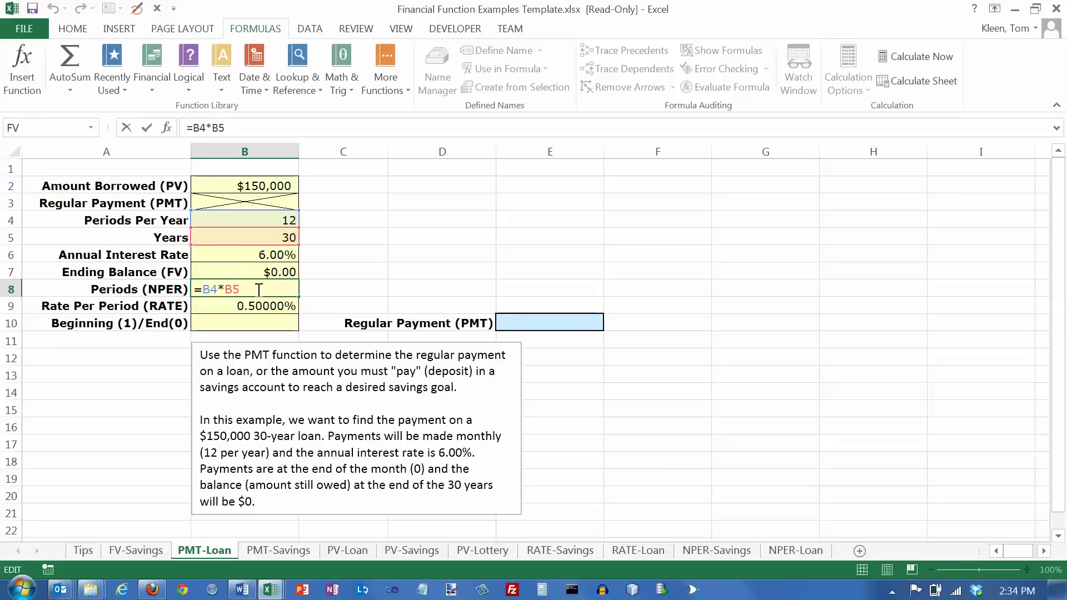
{"action": "key", "text": "ctrl+Return"}
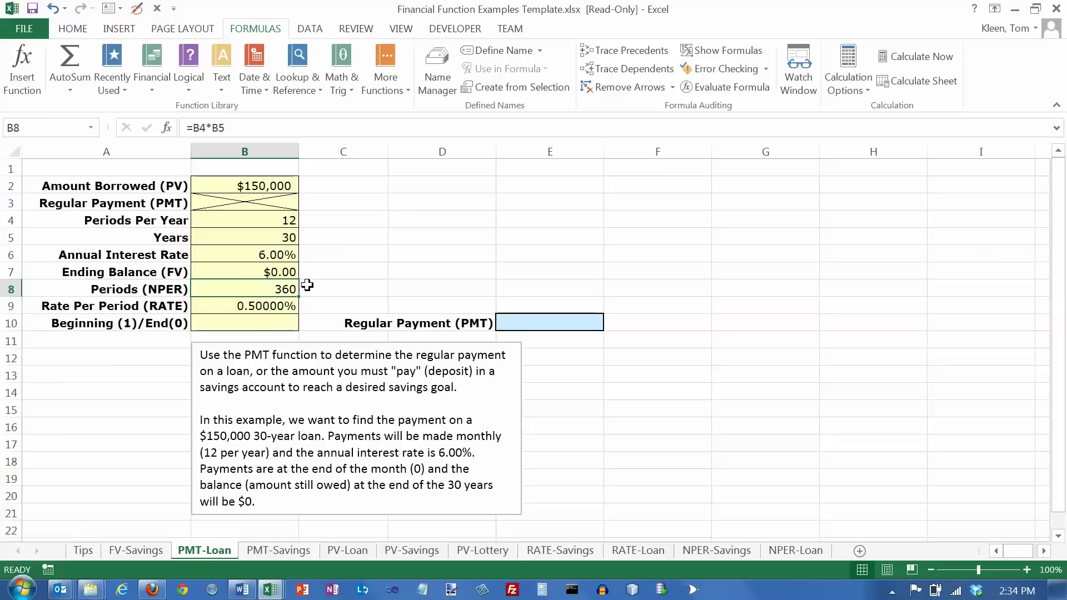
{"action": "left_click", "coordinate": [251, 310]}
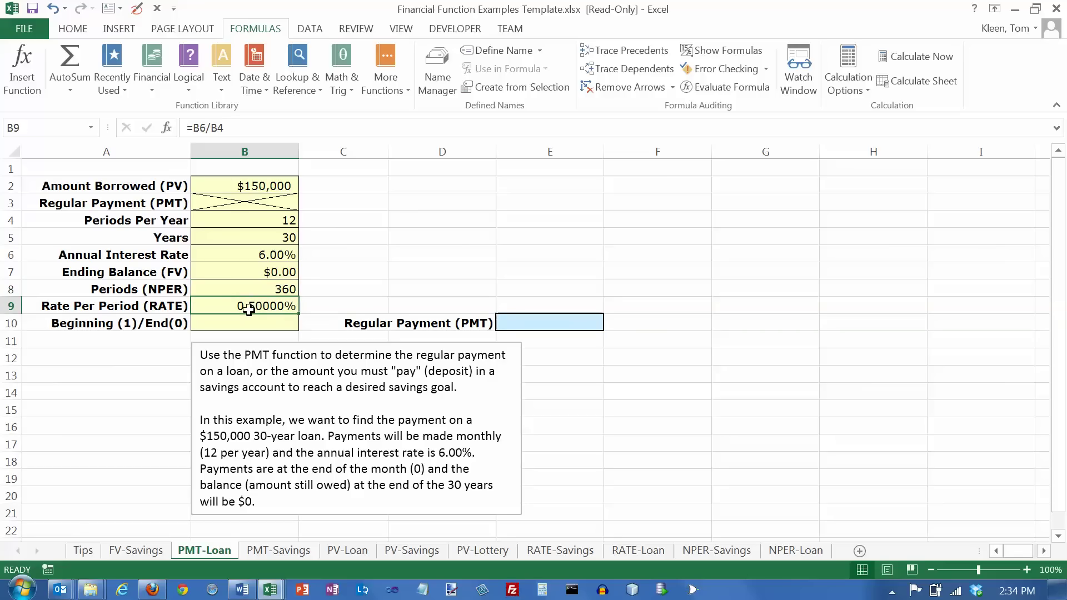
{"action": "double_click", "coordinate": [250, 306]}
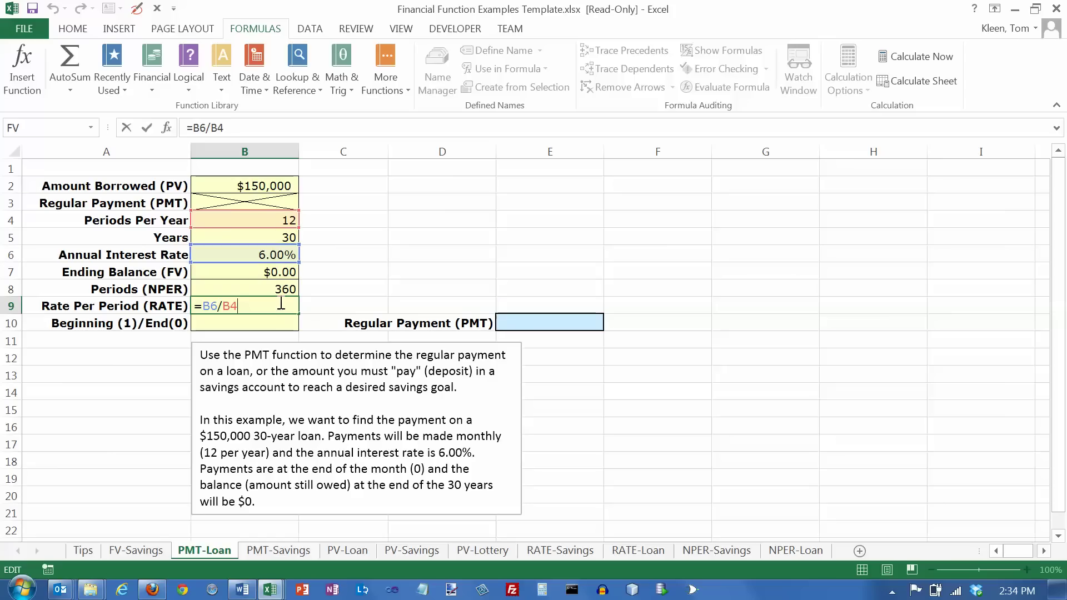
{"action": "key", "text": "ctrl+Return"}
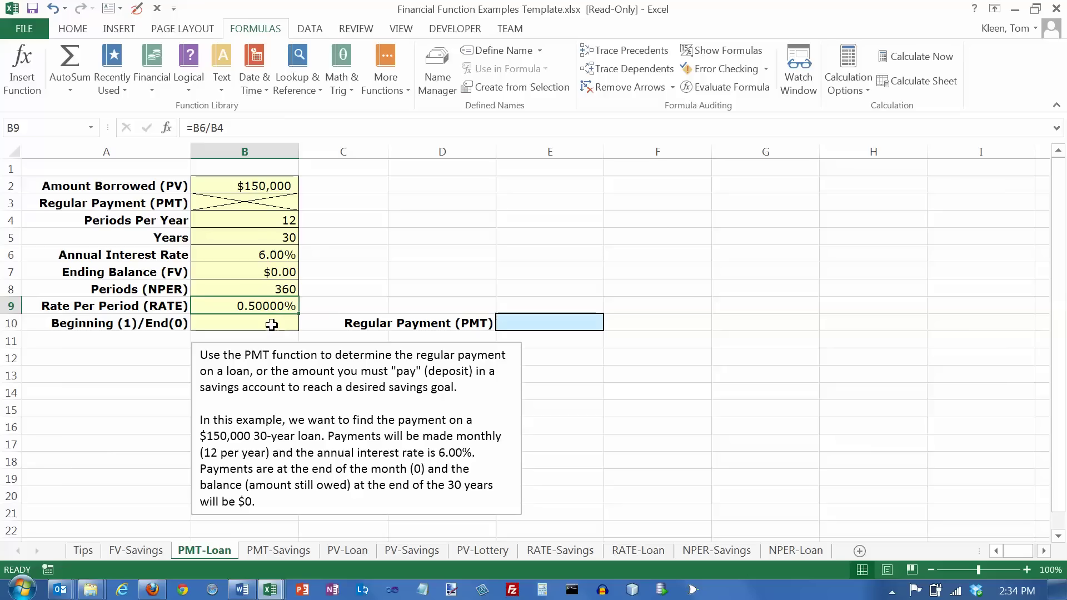
Set Beginning (1)/End(0) in B10 to 0 for end-of-period payments.
{"action": "left_click", "coordinate": [271, 322]}
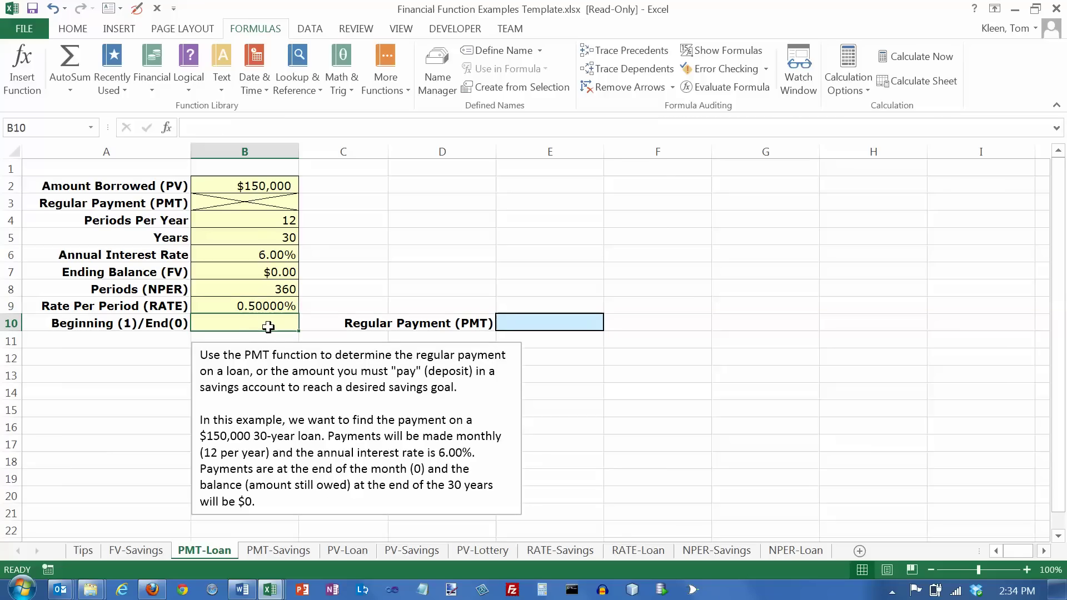
{"action": "type", "text": "0"}
{"action": "key", "text": "Return"}
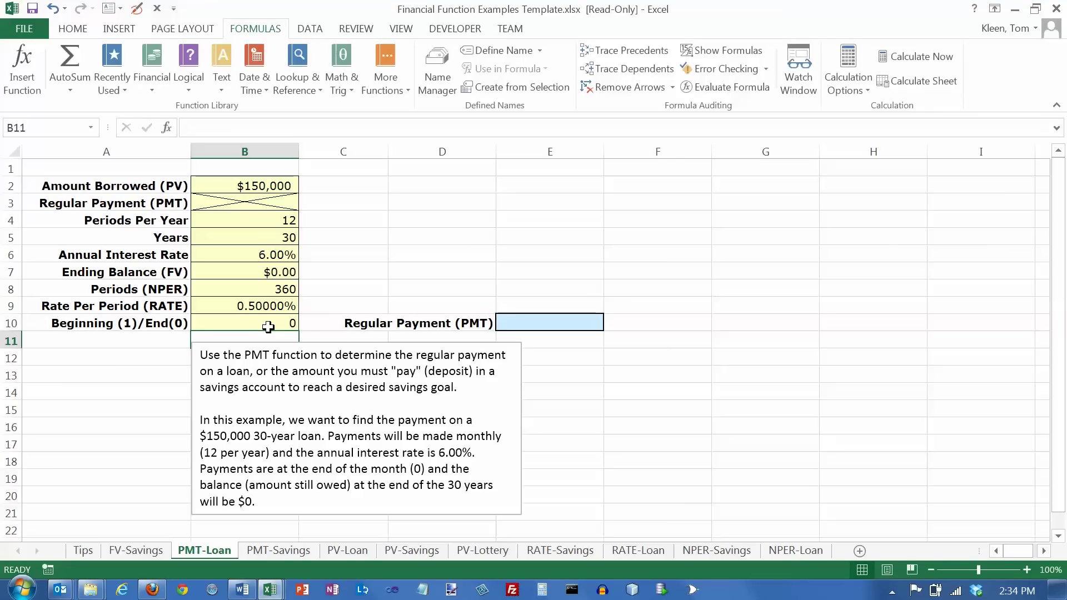
Select E10 and insert PMT from the Financial functions list.
{"action": "left_click", "coordinate": [539, 322]}
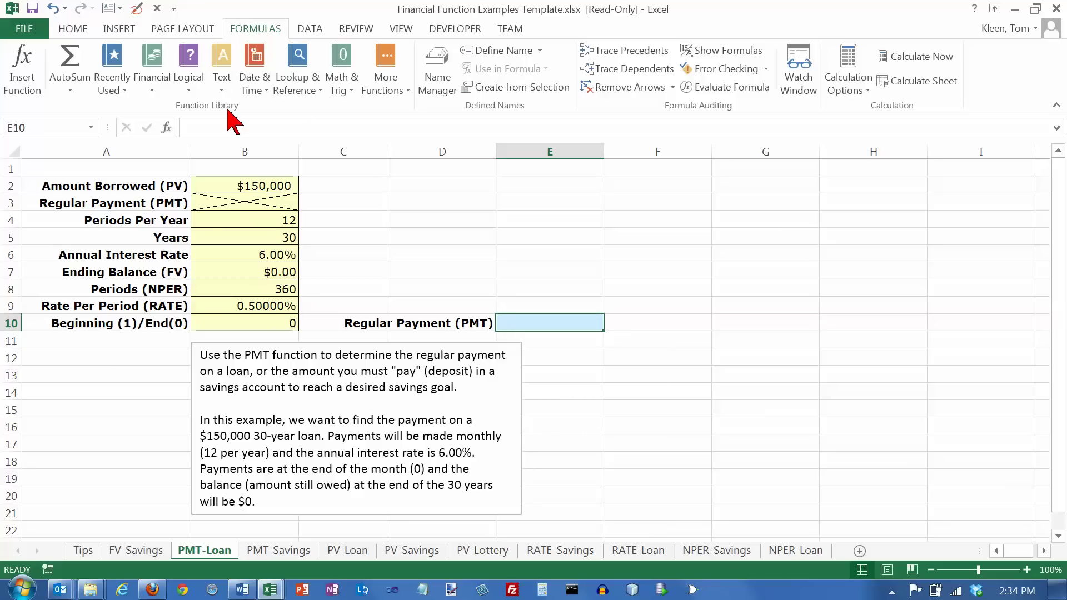
{"action": "left_click", "coordinate": [153, 89]}
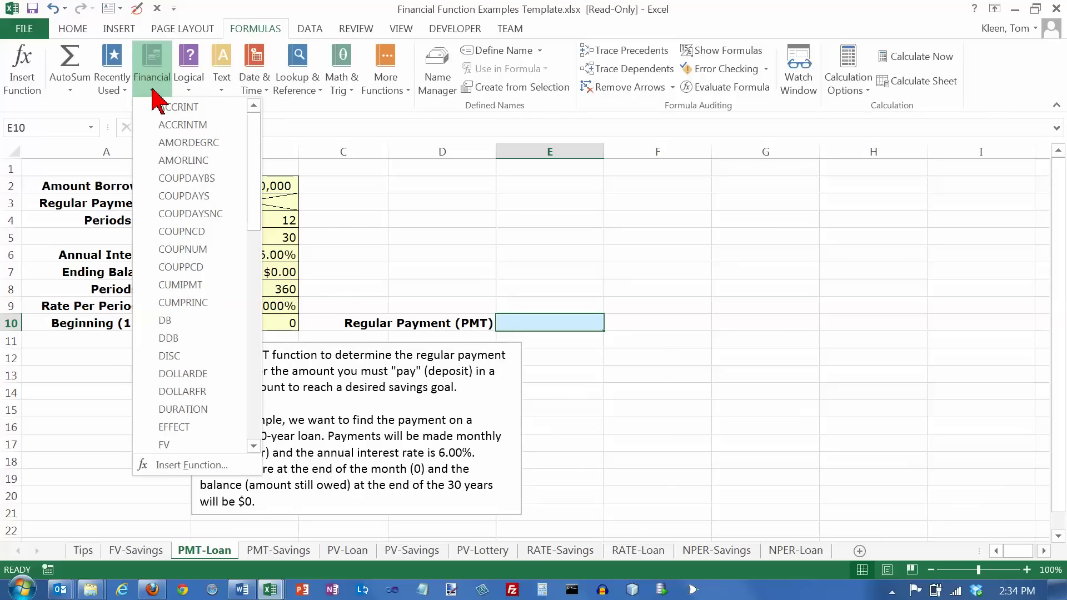
{"action": "left_click_drag", "start_coordinate": [254, 167], "coordinate": [247, 375]}
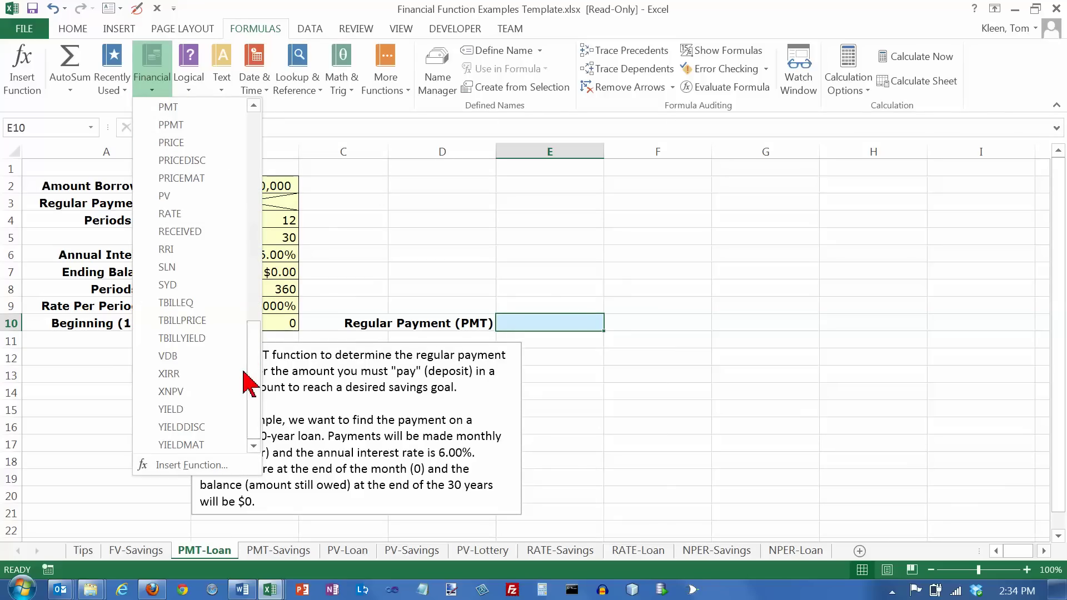
{"action": "left_click", "coordinate": [175, 109]}
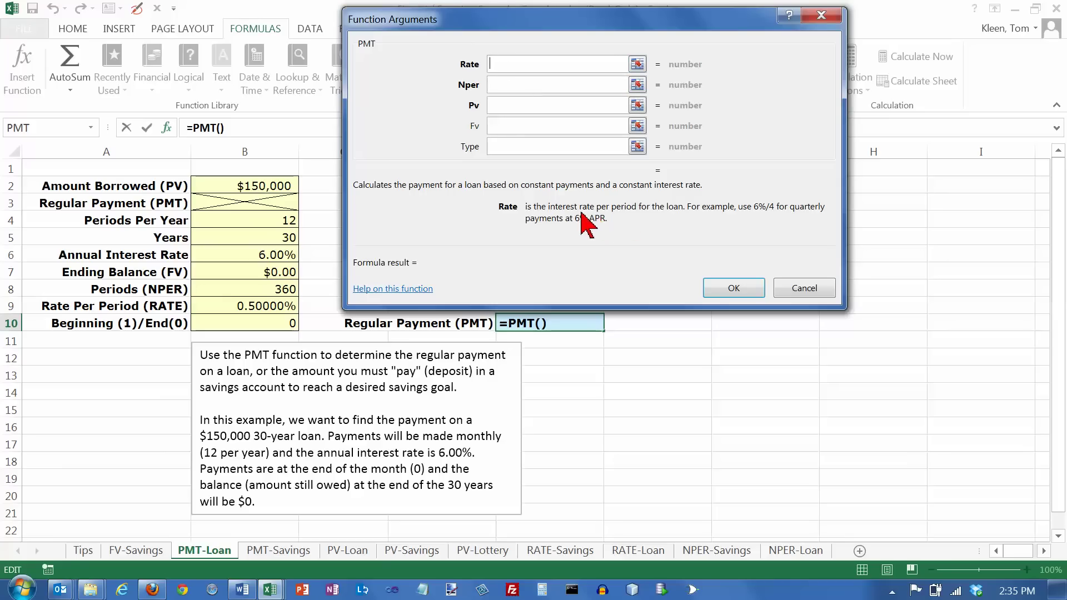
Set PMT arguments to B9 rate, B8 periods, B2 amount, B7 ending balance, B10 type.
{"action": "left_click", "coordinate": [282, 306]}
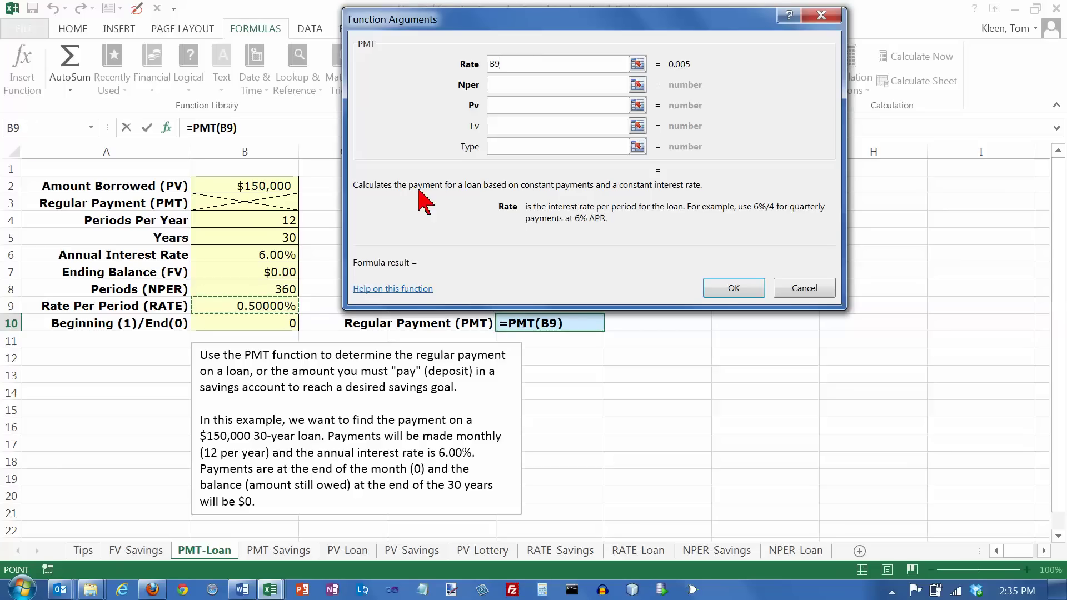
{"action": "left_click", "coordinate": [498, 85]}
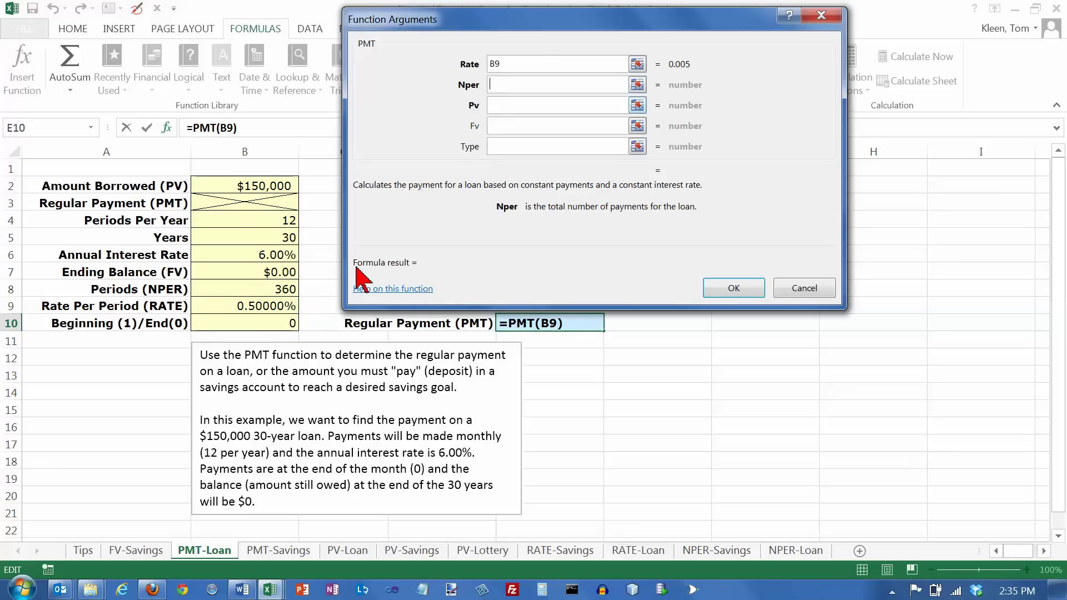
{"action": "left_click", "coordinate": [279, 288]}
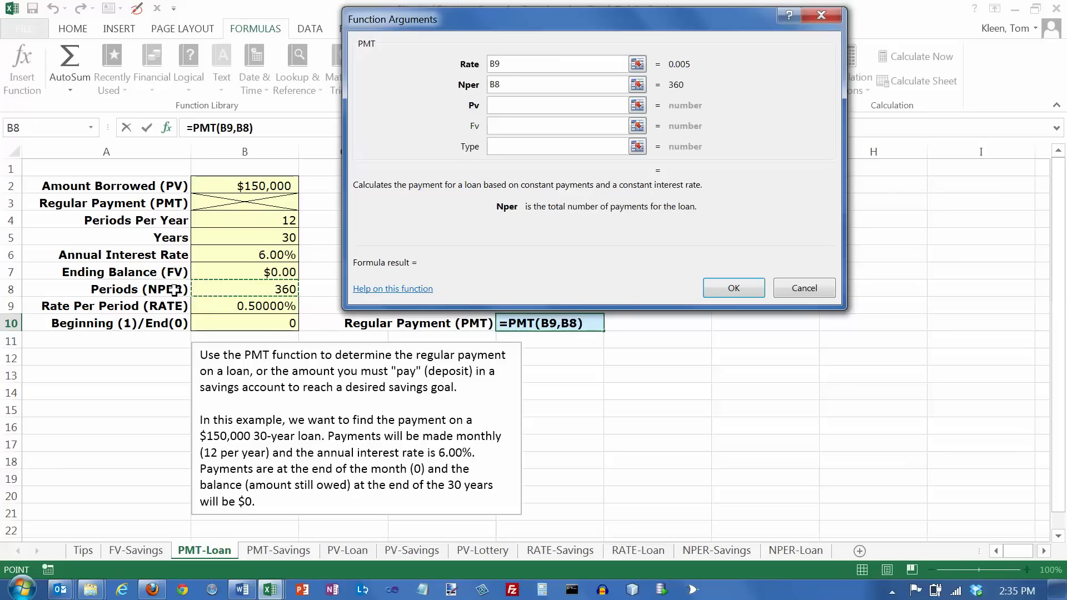
{"action": "left_click", "coordinate": [496, 106]}
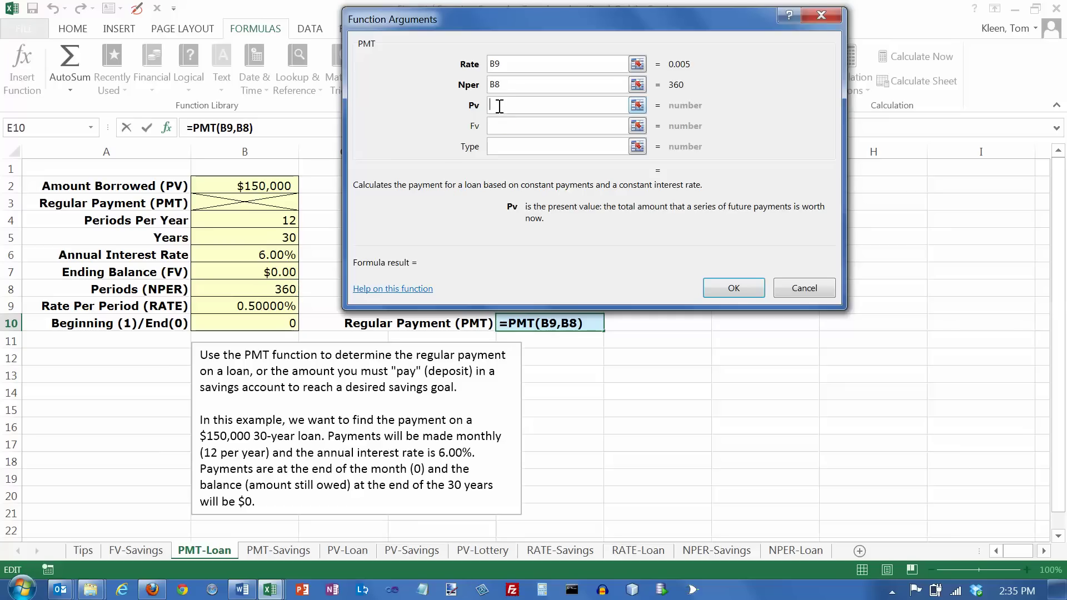
{"action": "left_click", "coordinate": [276, 186]}
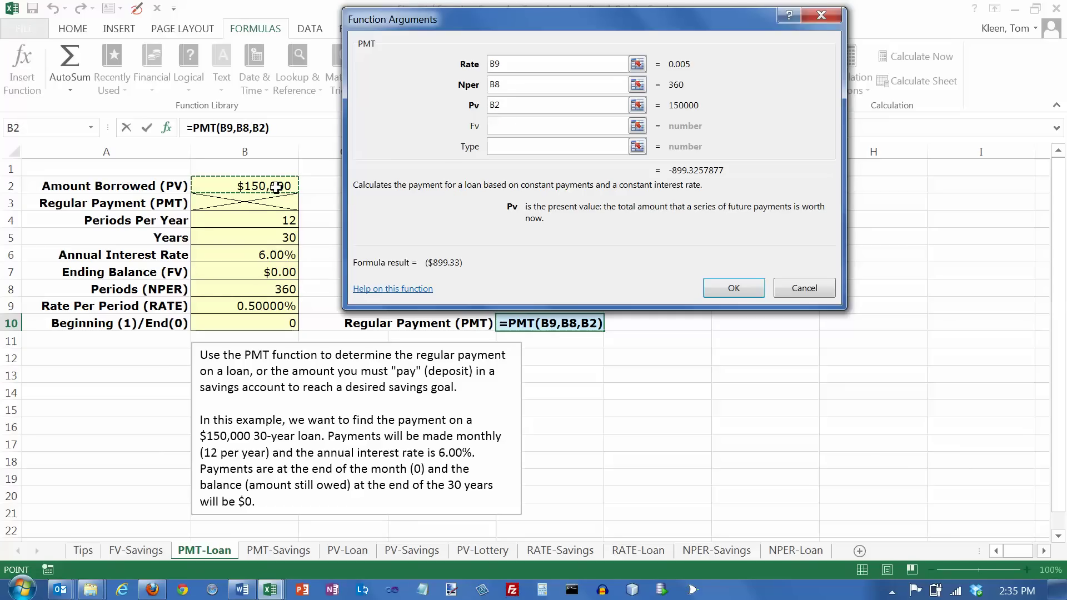
{"action": "left_click", "coordinate": [503, 127]}
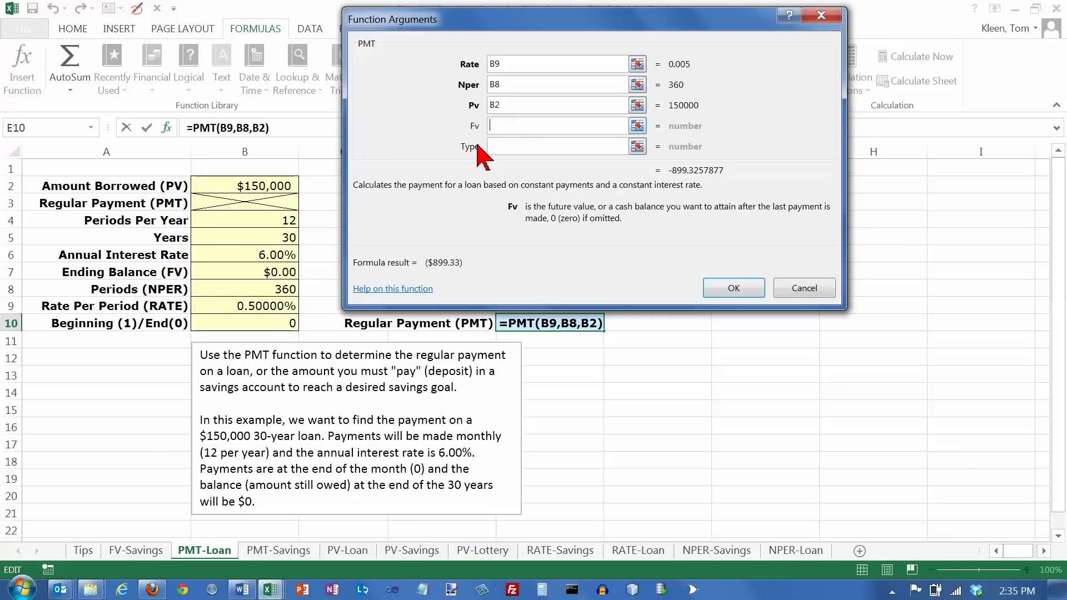
{"action": "left_click", "coordinate": [283, 271]}
{"action": "left_click", "coordinate": [493, 147]}
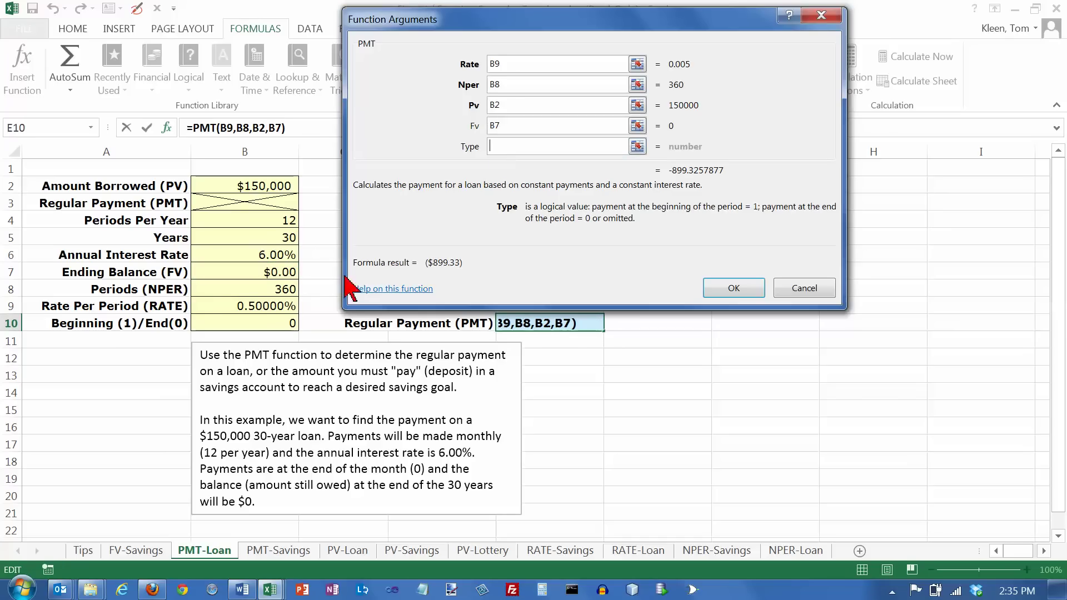
{"action": "left_click", "coordinate": [291, 321]}
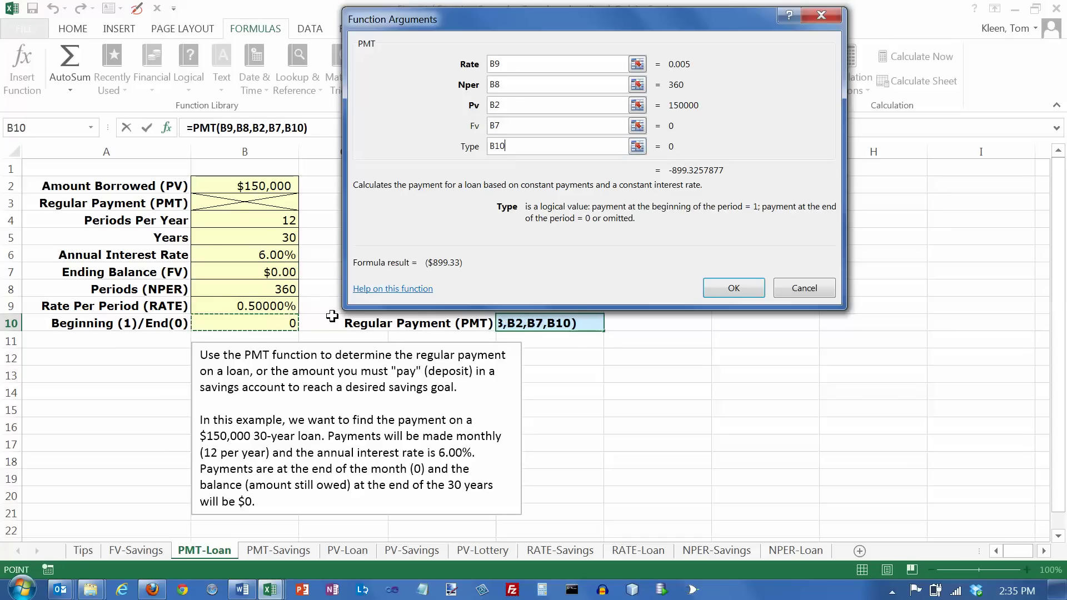
{"action": "left_click", "coordinate": [733, 287]}
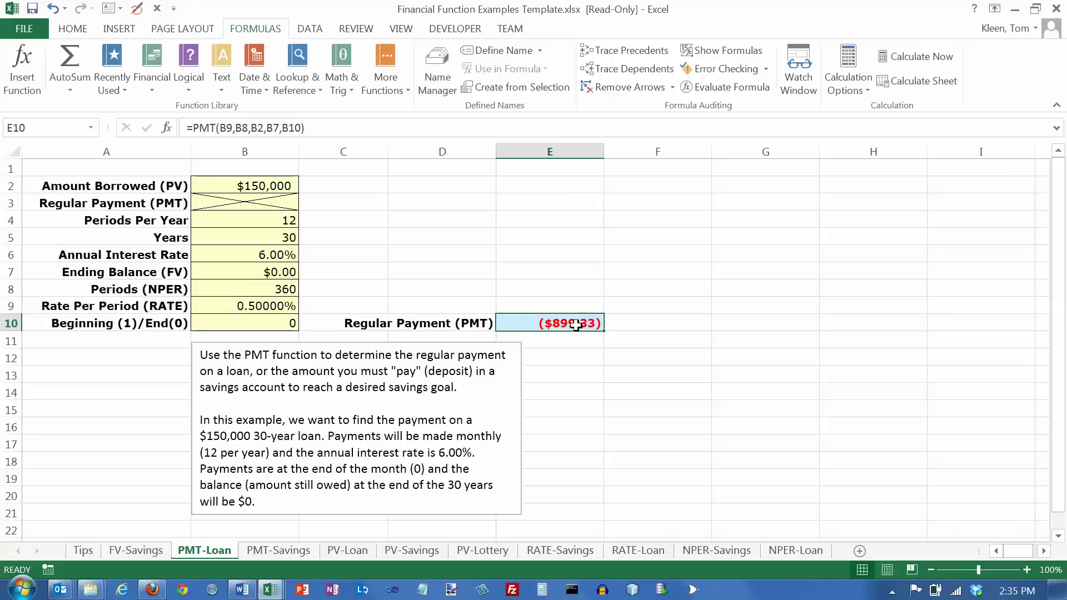
Insert a minus before PMT in E10's formula so the payment shows $899.33.
{"action": "left_click", "coordinate": [195, 128]}
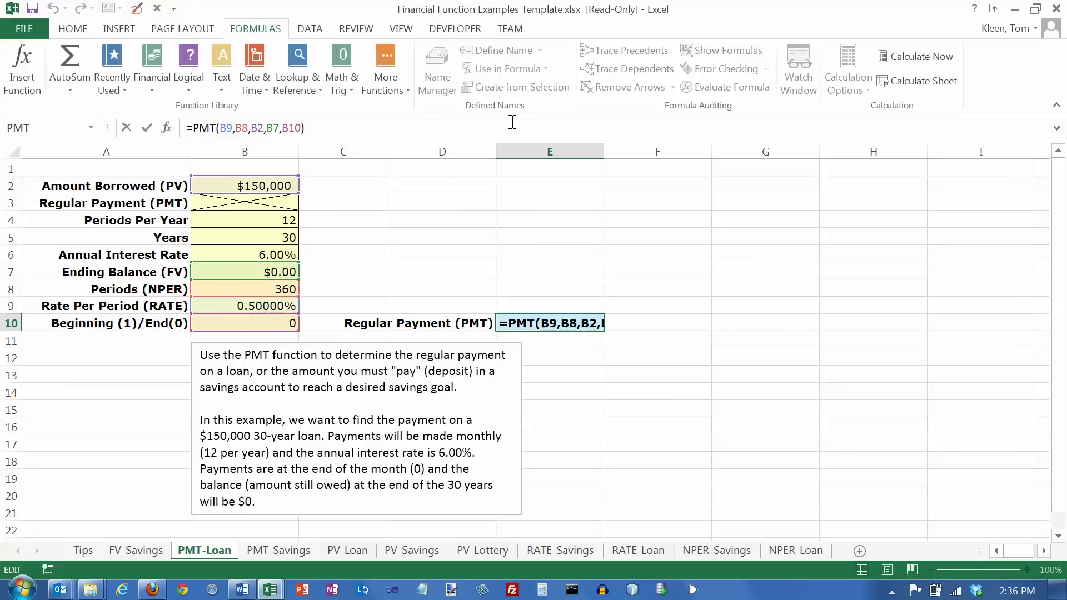
{"action": "type", "text": "-"}
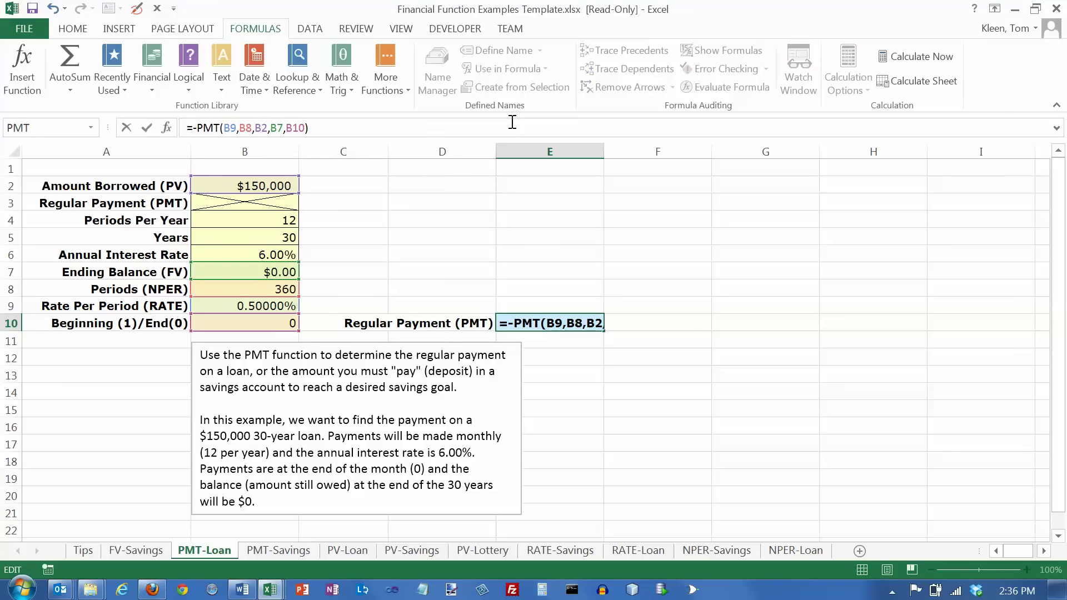
{"action": "key", "text": "Return"}
{"action": "left_click", "coordinate": [567, 316]}
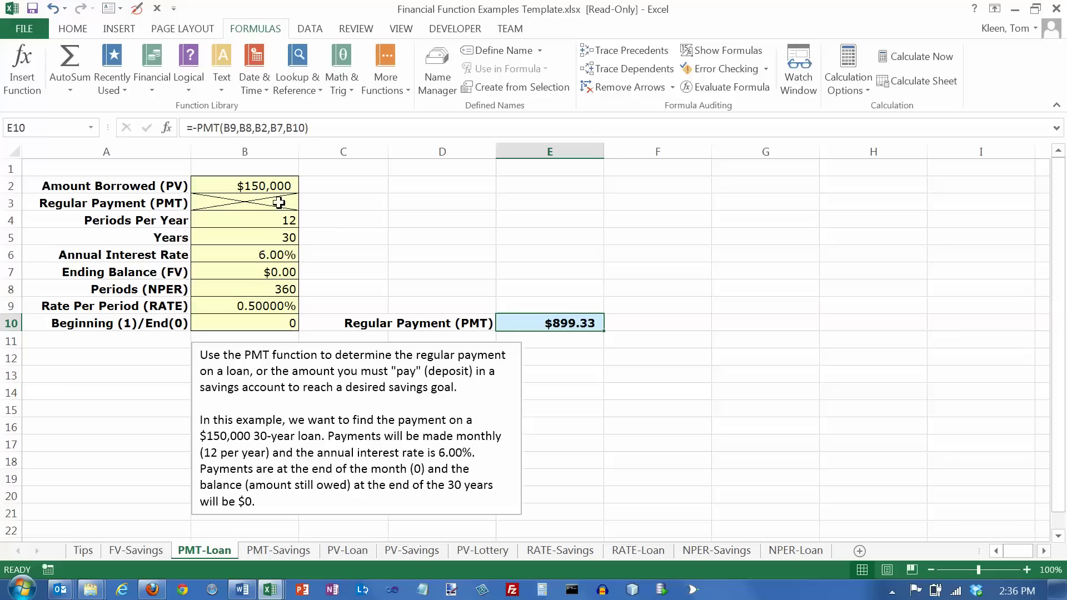
Change the amount borrowed in B2 to $175,000.
{"action": "left_click", "coordinate": [269, 185]}
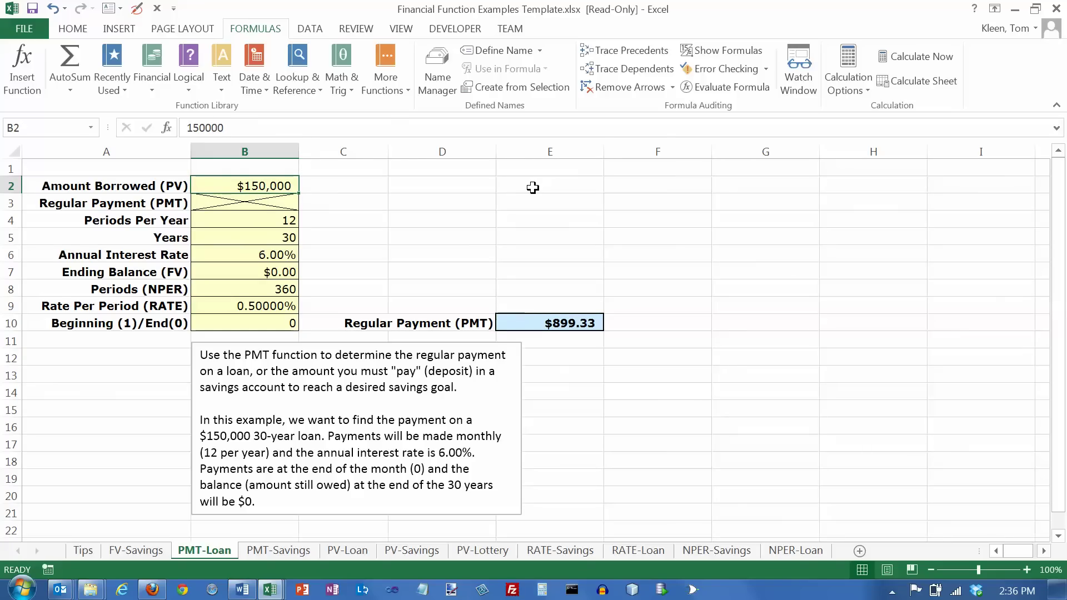
{"action": "type", "text": "275"}
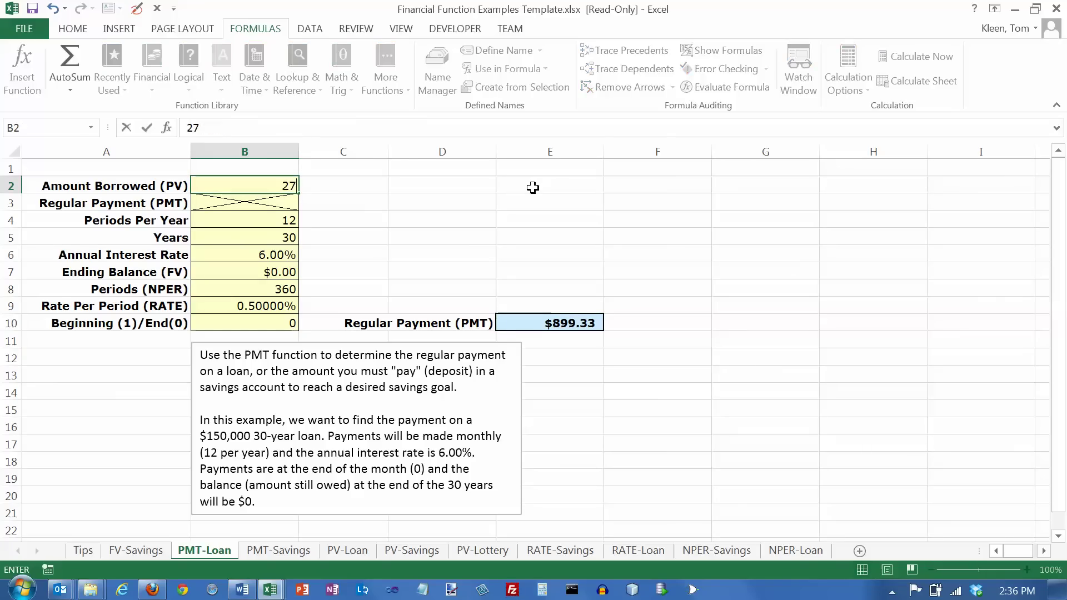
{"action": "key", "text": "BackSpace"}
{"action": "key", "text": "BackSpace"}
{"action": "key", "text": "BackSpace"}
{"action": "type", "text": "175000"}
{"action": "key", "text": "Return"}
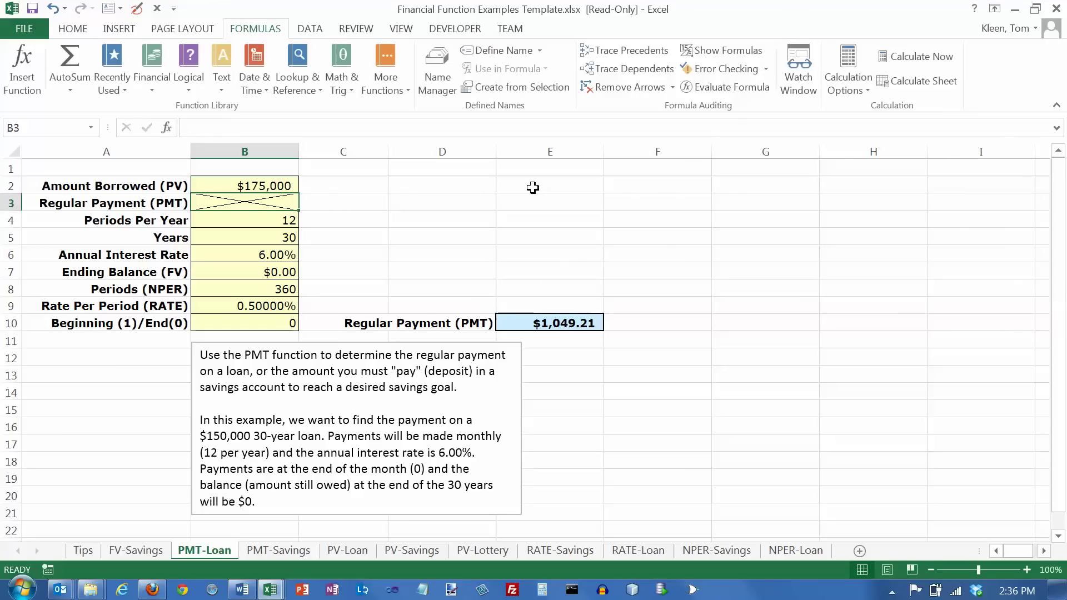
Set the annual rate to 5% and check E10 now shows $939.44.
{"action": "key", "text": "Down"}
{"action": "key", "text": "Down"}
{"action": "key", "text": "Down"}
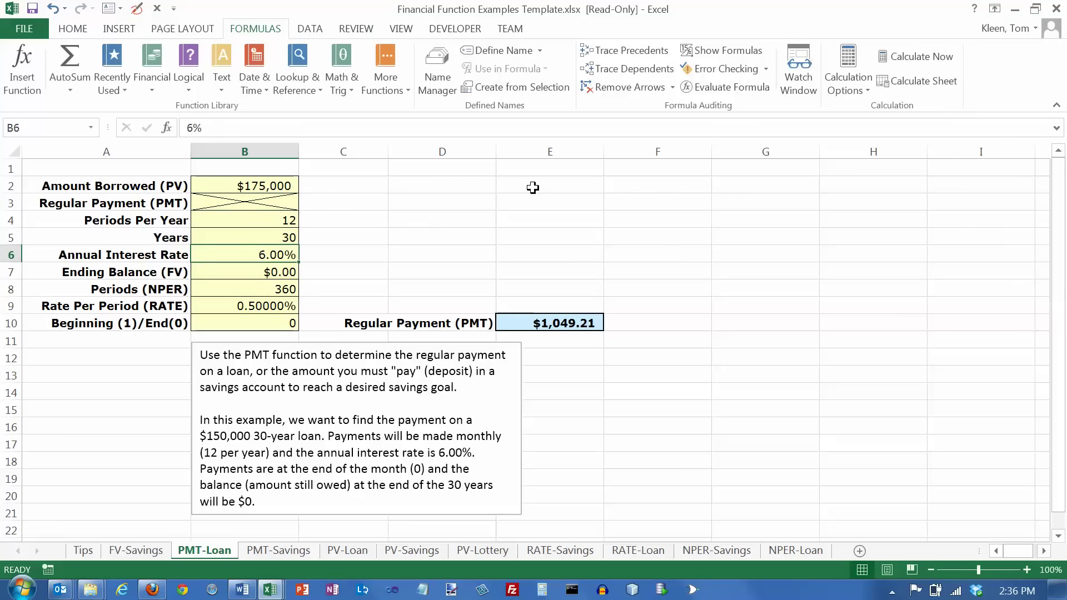
{"action": "type", "text": "5"}
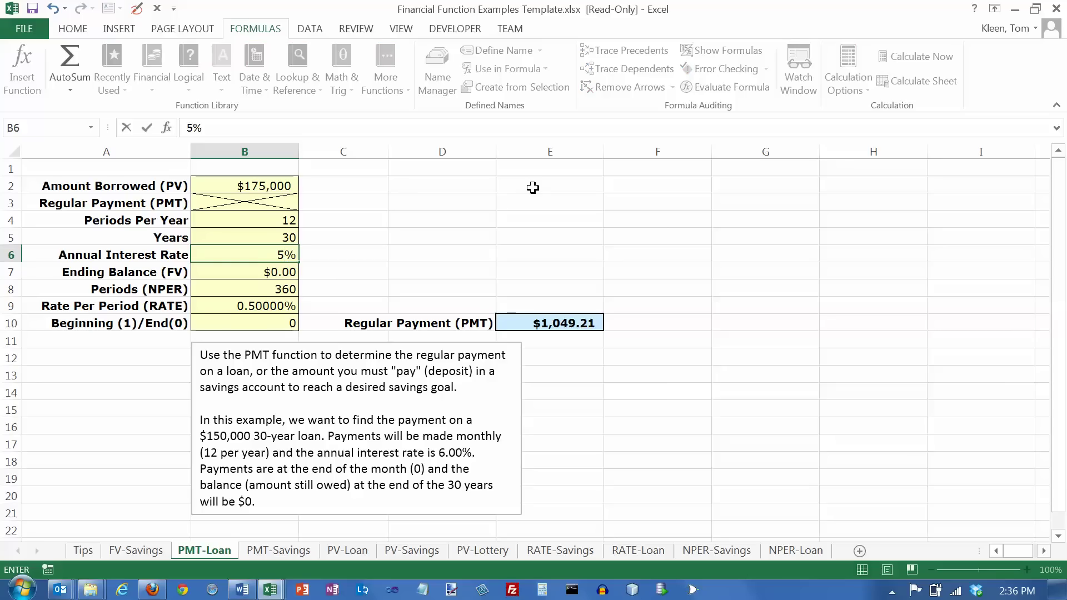
{"action": "key", "text": "Return"}
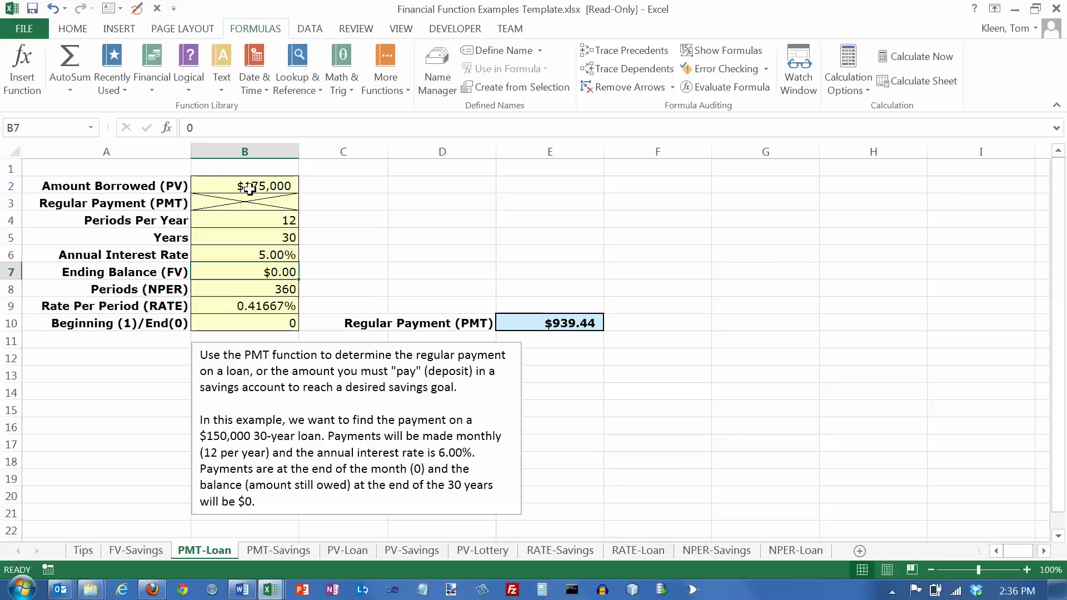
{"action": "left_click", "coordinate": [559, 324]}
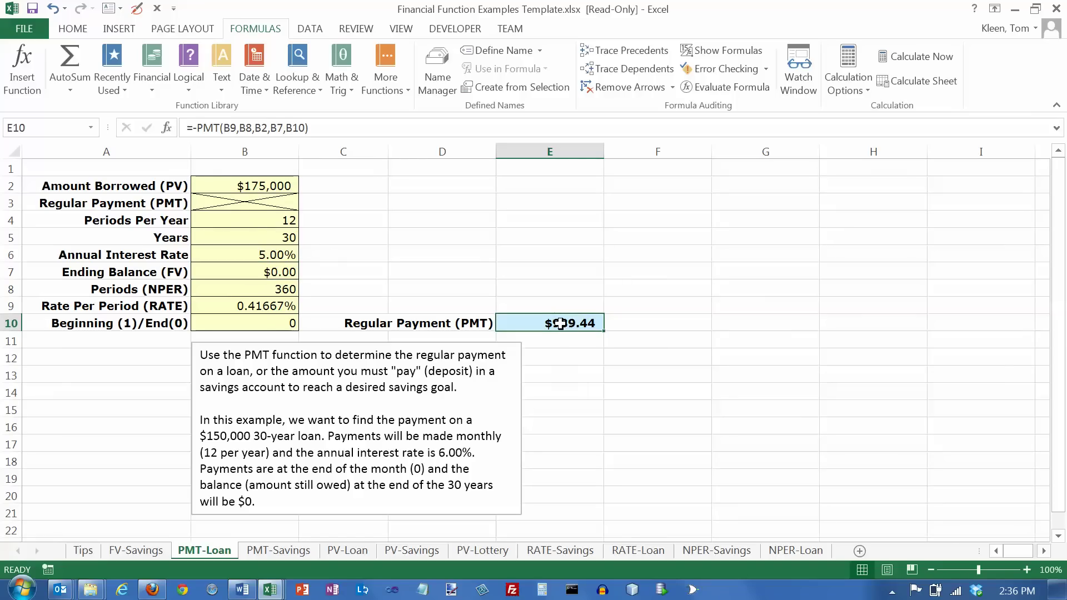